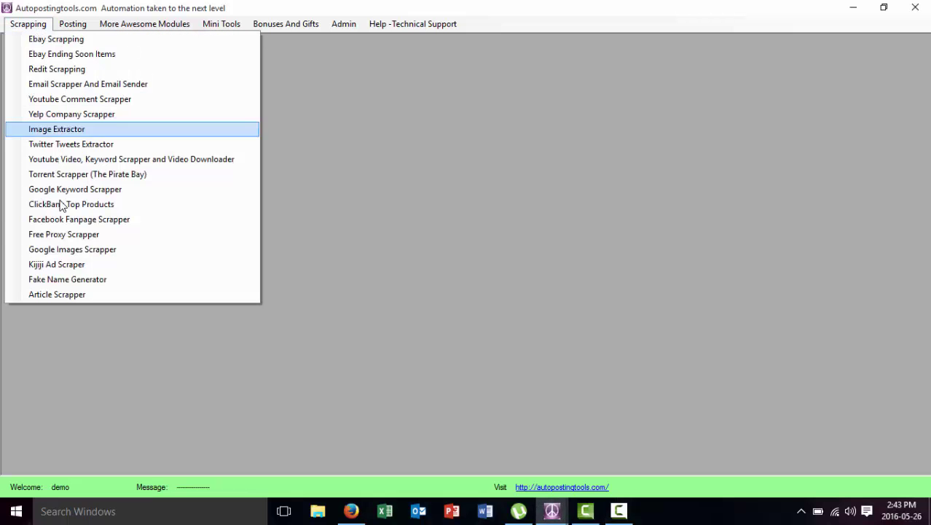
- Choose Article Scrapper from the Scrapping menu to open the ArticleScrapper module
{"action": "left_click", "coordinate": [78, 297]}
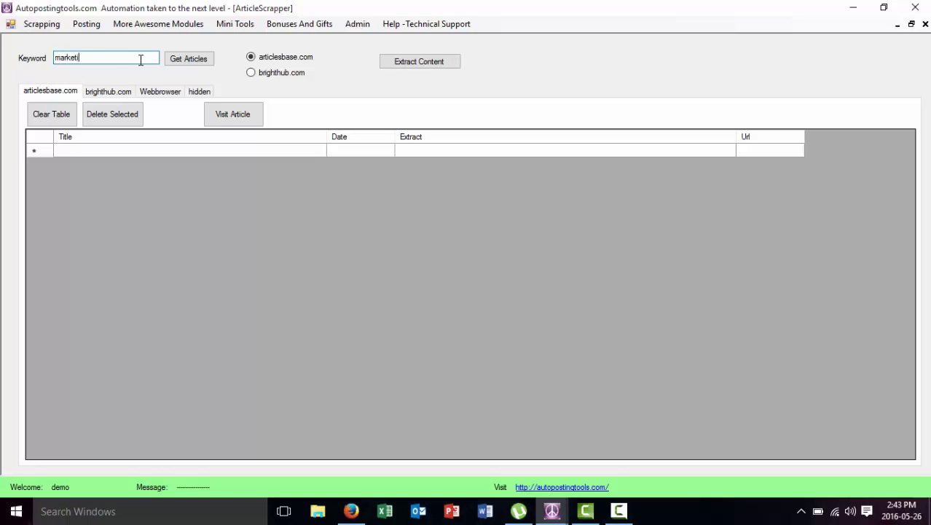
- Get articlesbase.com results for 'marketing' and scroll the roughly 19,800 Google hits
{"action": "left_click", "coordinate": [193, 60]}
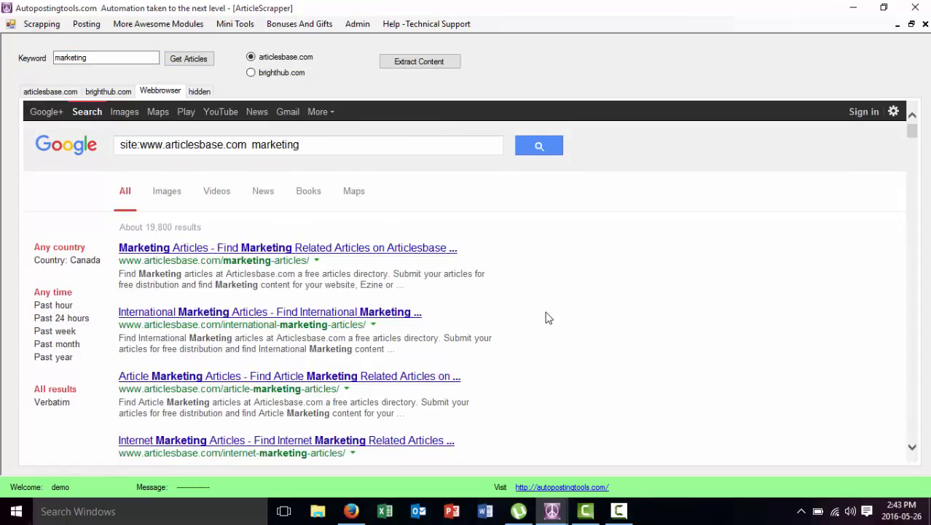
{"action": "scroll", "coordinate": [548, 317], "scroll_direction": "down", "scroll_amount": 20}
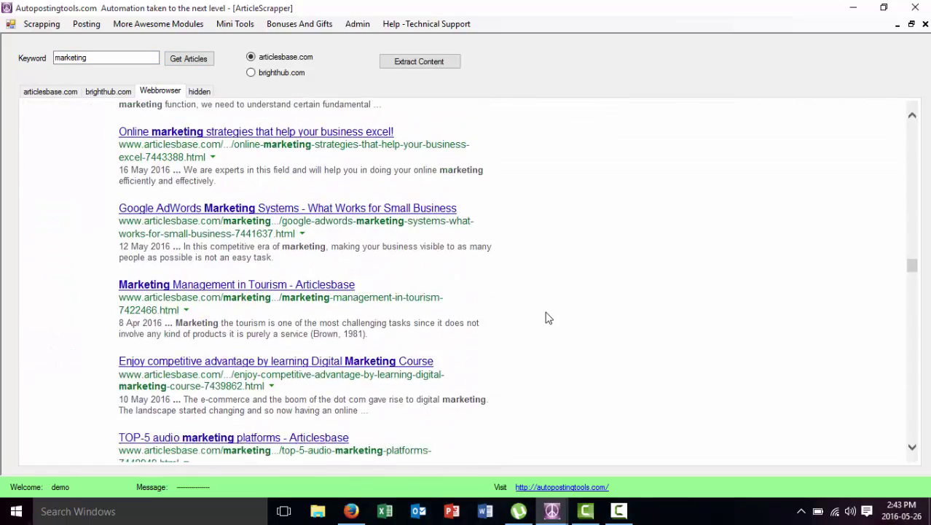
{"action": "scroll", "coordinate": [548, 317], "scroll_direction": "up", "scroll_amount": 20}
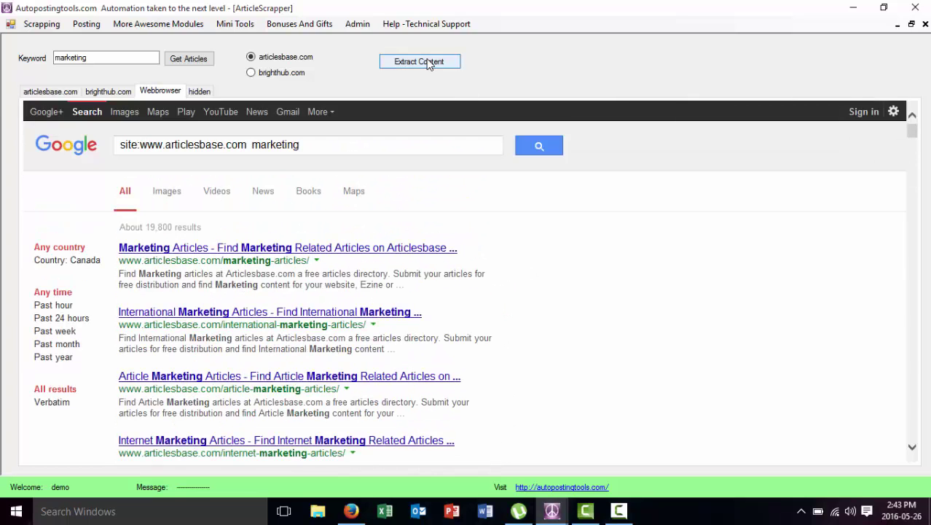
- Extract the articlesbase marketing results into the table and select all extracted article rows
{"action": "left_click", "coordinate": [436, 63]}
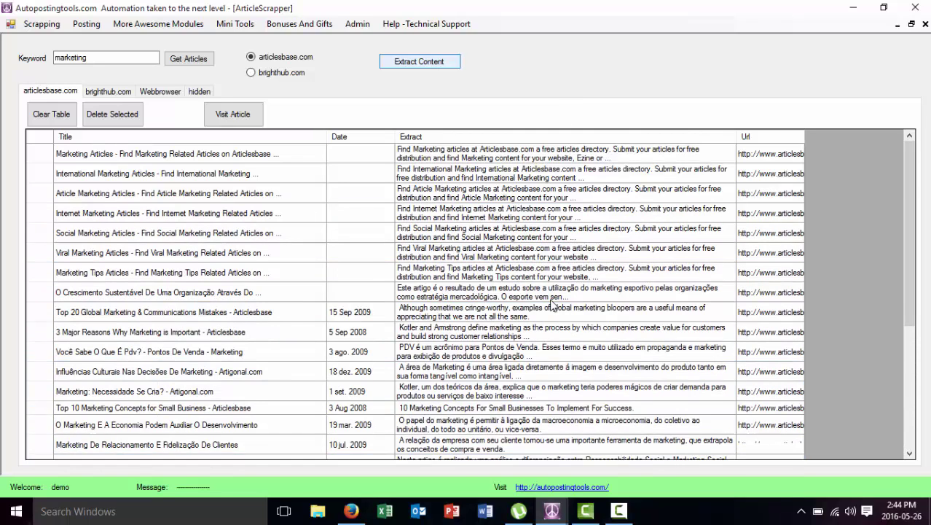
{"action": "left_click", "coordinate": [509, 191]}
{"action": "left_click", "coordinate": [497, 157]}
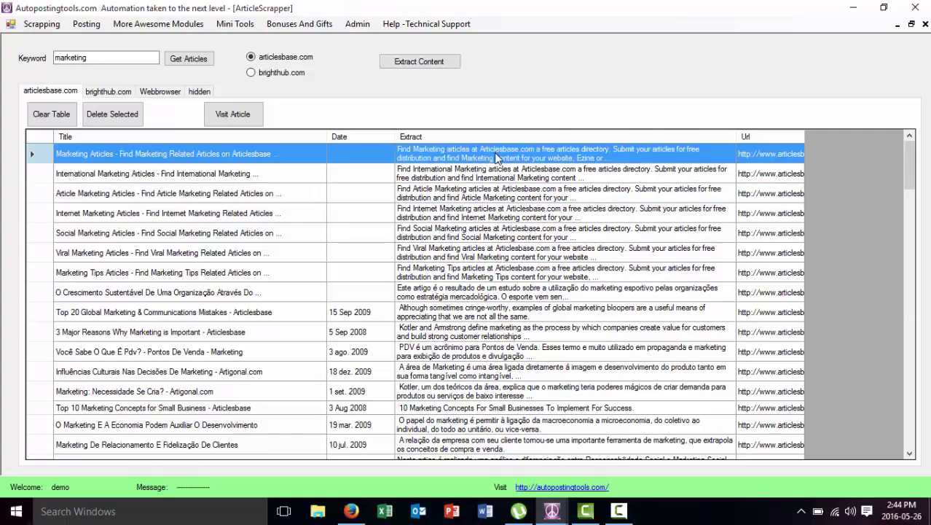
{"action": "left_click", "coordinate": [497, 219]}
{"action": "scroll", "coordinate": [497, 222], "scroll_direction": "down", "scroll_amount": 15}
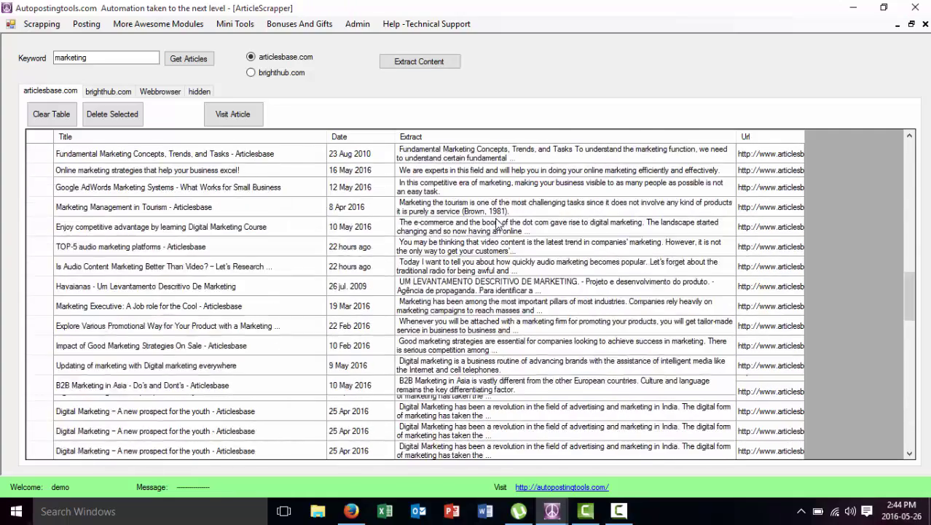
{"action": "scroll", "coordinate": [498, 222], "scroll_direction": "up", "scroll_amount": 15}
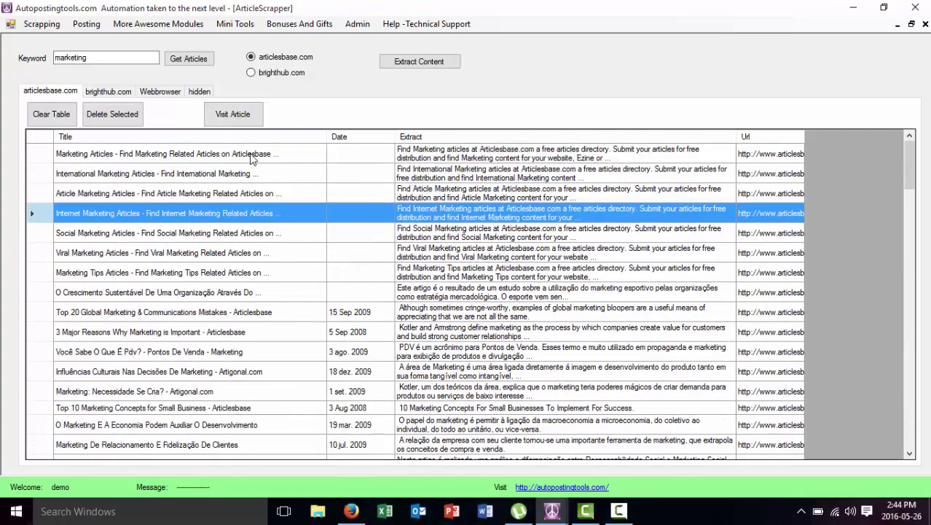
{"action": "left_click_drag", "start_coordinate": [252, 155], "coordinate": [310, 334]}
{"action": "left_click_drag", "start_coordinate": [319, 455], "coordinate": [359, 448]}
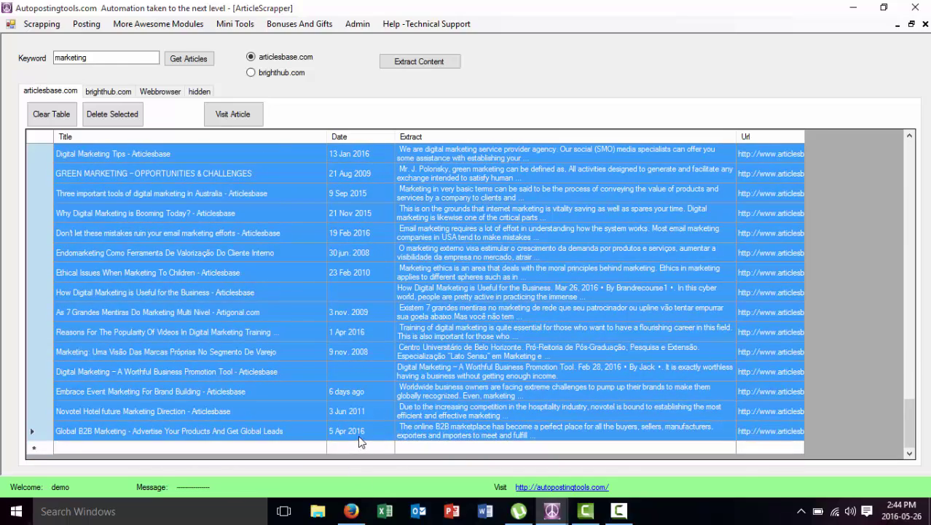
- Launch Excel, then open the 'Article Marketing' row's page in Firefox
{"action": "left_click", "coordinate": [385, 510]}
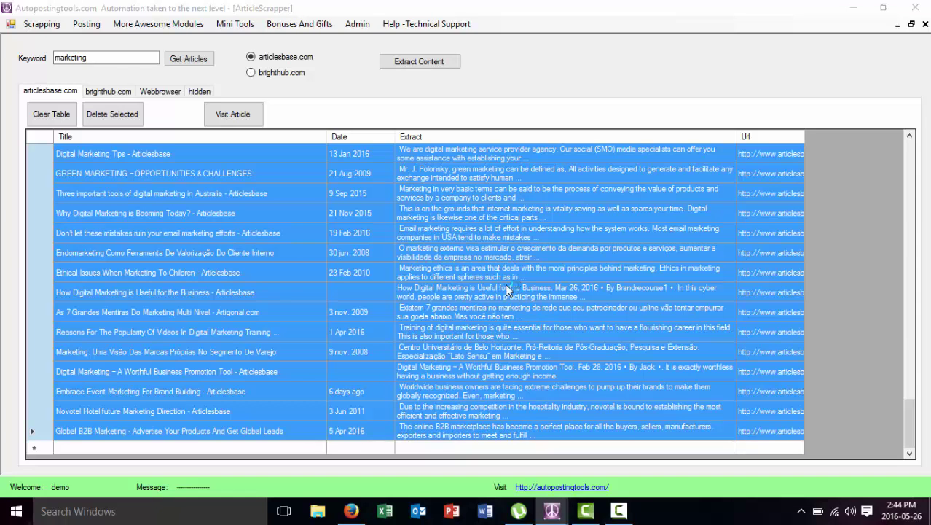
{"action": "left_click", "coordinate": [492, 378]}
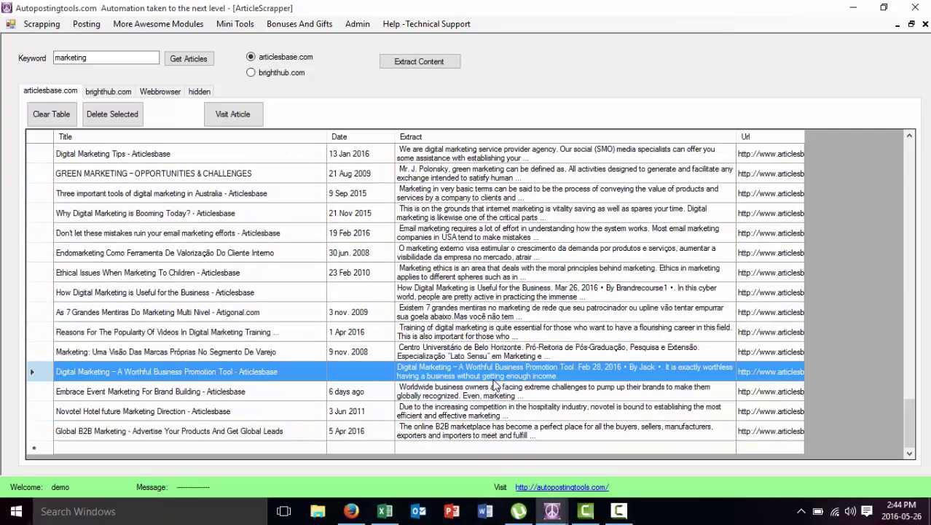
{"action": "scroll", "coordinate": [480, 296], "scroll_direction": "up", "scroll_amount": 2}
{"action": "scroll", "coordinate": [480, 296], "scroll_direction": "up", "scroll_amount": 10}
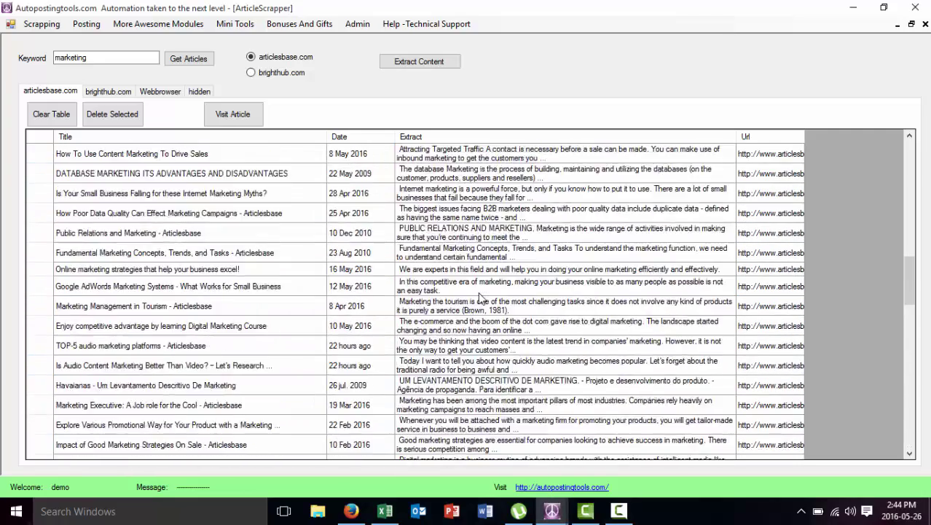
{"action": "scroll", "coordinate": [480, 297], "scroll_direction": "up", "scroll_amount": 5}
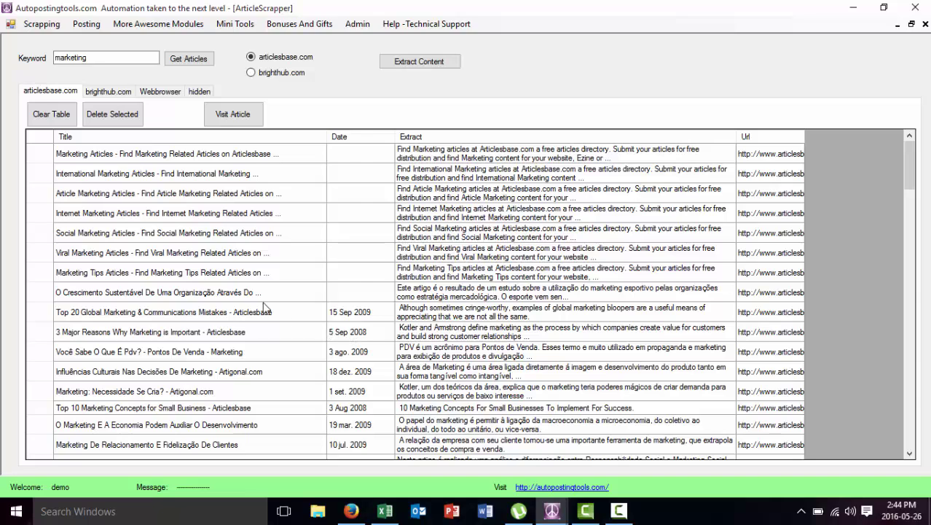
{"action": "left_click", "coordinate": [182, 199]}
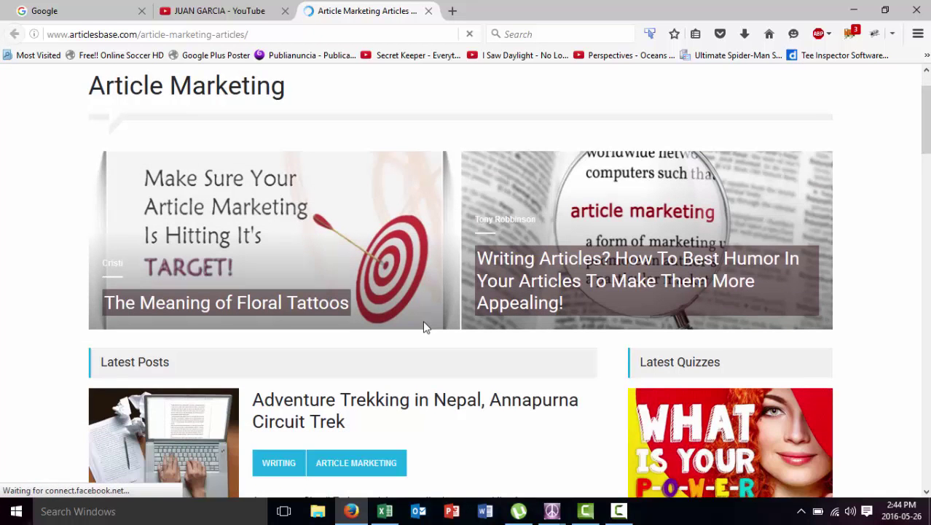
- Back in the scraper, open '3 Major Reasons Why Marketing is Important' in Firefox
{"action": "scroll", "coordinate": [426, 382], "scroll_direction": "down", "scroll_amount": 9}
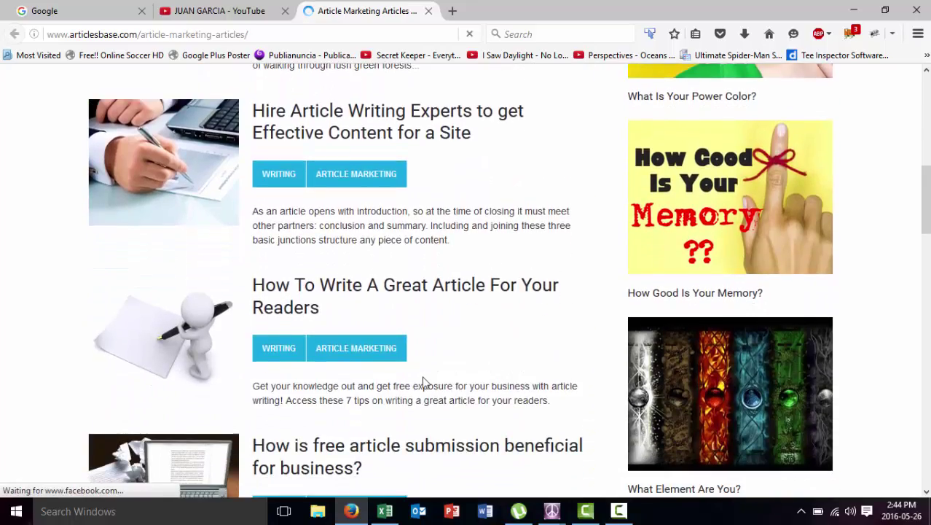
{"action": "scroll", "coordinate": [426, 383], "scroll_direction": "down", "scroll_amount": 10}
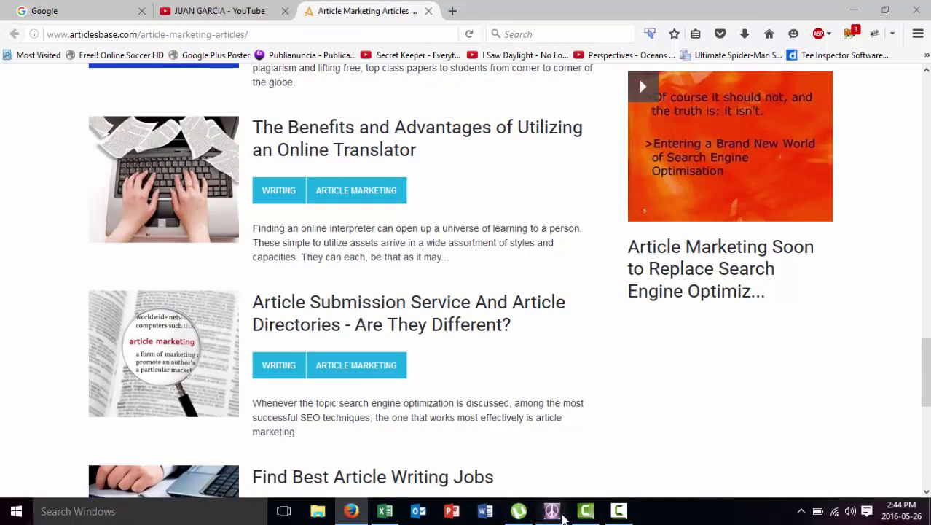
{"action": "mouse_move", "coordinate": [552, 511]}
{"action": "left_click", "coordinate": [594, 446]}
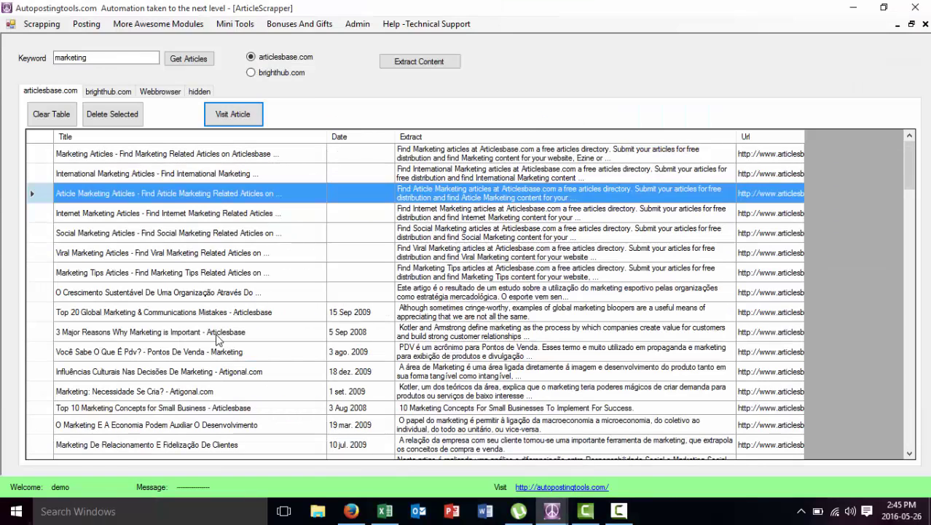
{"action": "left_click", "coordinate": [219, 334]}
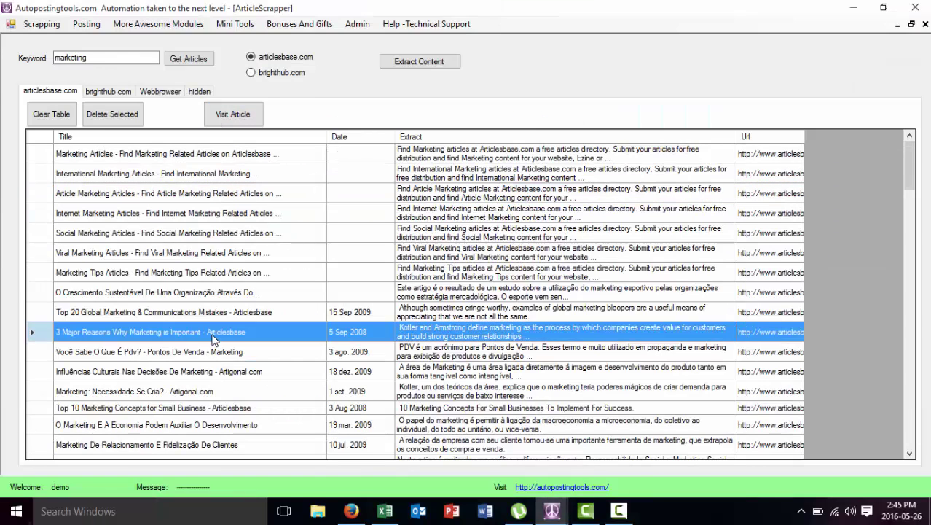
{"action": "left_click", "coordinate": [233, 115]}
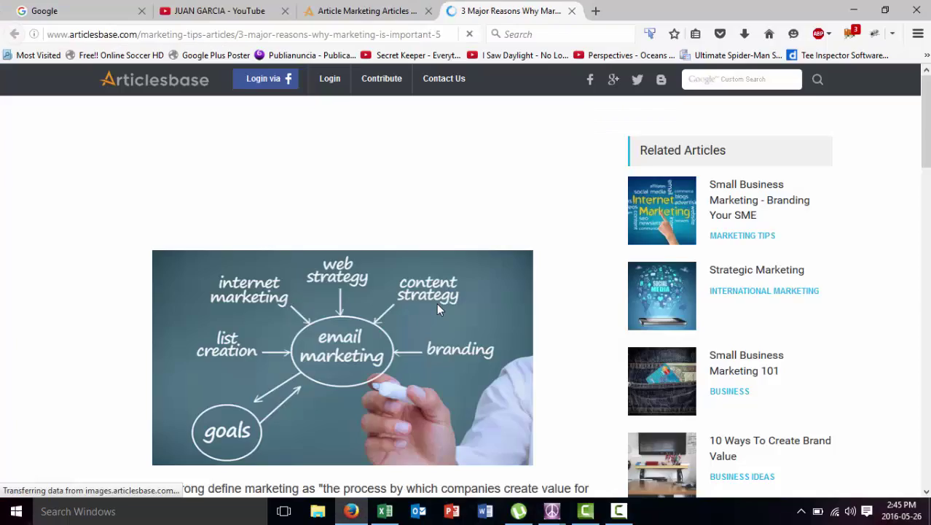
- Scroll through the '3 Major Reasons Why Marketing is Important' article
{"action": "scroll", "coordinate": [437, 306], "scroll_direction": "down", "scroll_amount": 8}
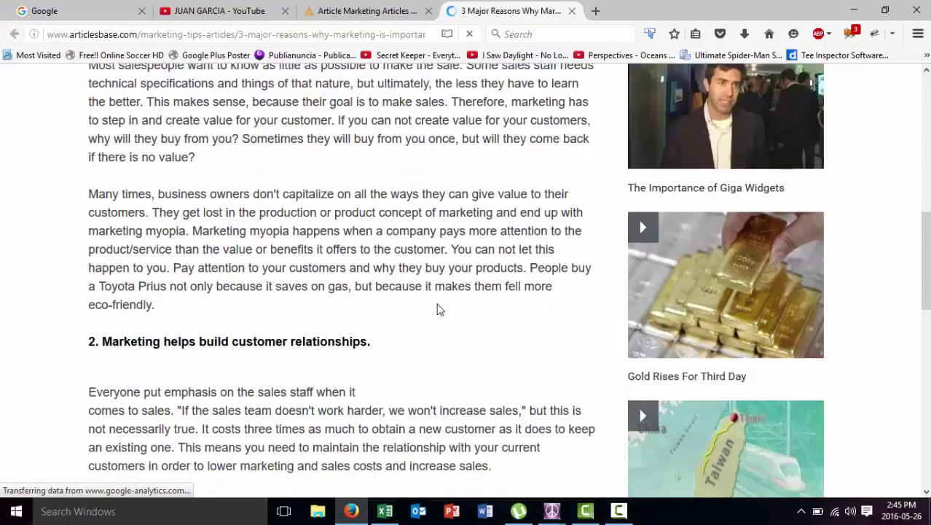
{"action": "scroll", "coordinate": [437, 309], "scroll_direction": "down", "scroll_amount": 7}
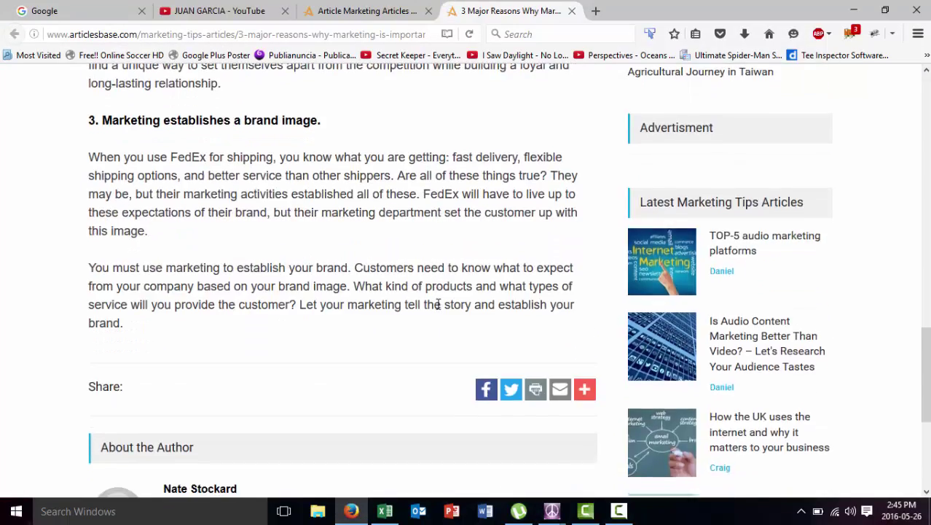
{"action": "scroll", "coordinate": [438, 304], "scroll_direction": "down", "scroll_amount": 3}
{"action": "scroll", "coordinate": [438, 306], "scroll_direction": "up", "scroll_amount": 8}
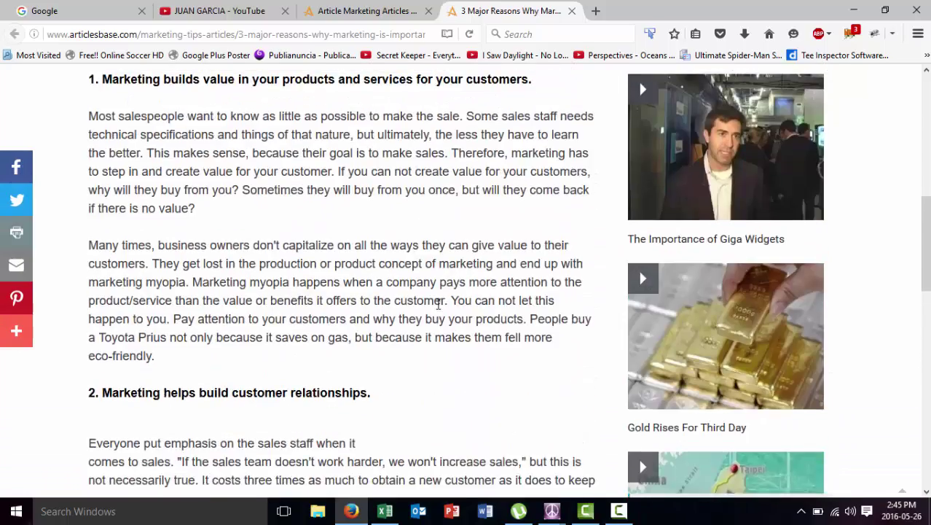
{"action": "scroll", "coordinate": [439, 304], "scroll_direction": "up", "scroll_amount": 10}
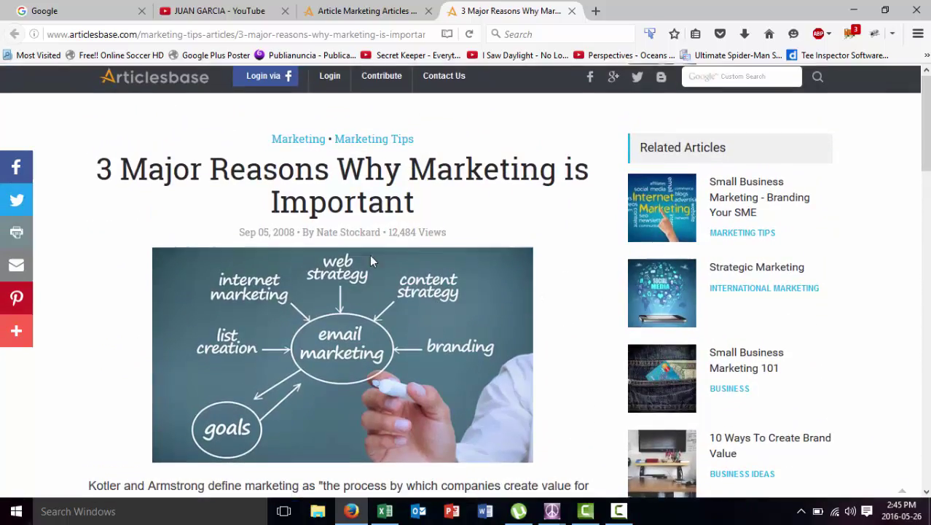
{"action": "scroll", "coordinate": [368, 257], "scroll_direction": "down", "scroll_amount": 5}
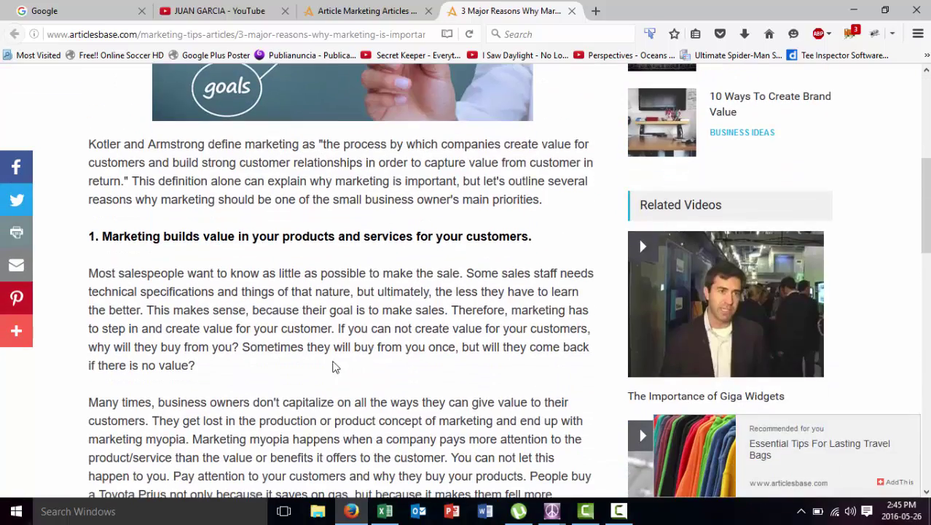
- Create a new blank Excel workbook, Book1
{"action": "mouse_move", "coordinate": [388, 518]}
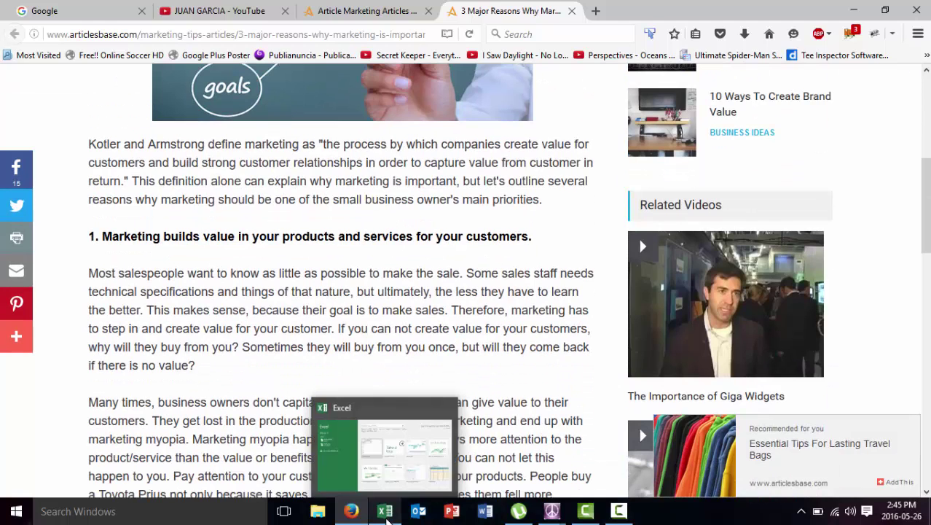
{"action": "left_click", "coordinate": [387, 519]}
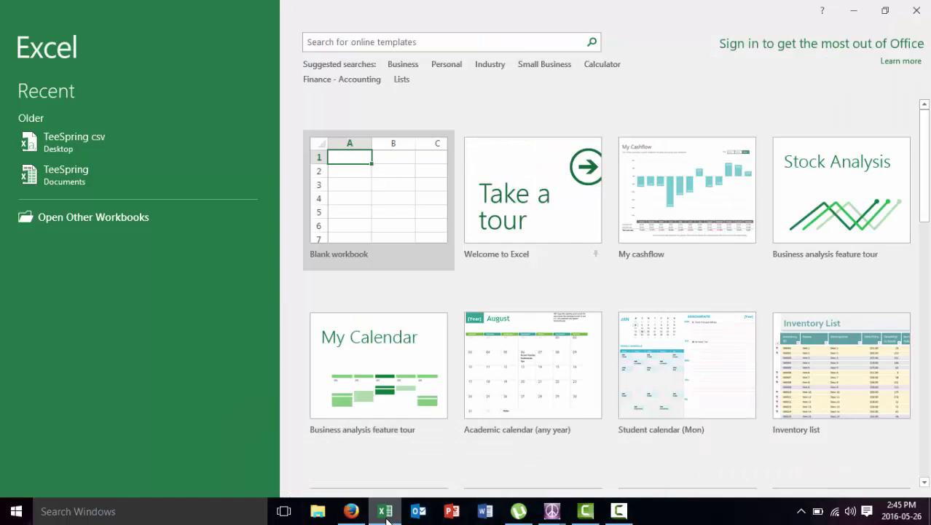
{"action": "left_click", "coordinate": [390, 237]}
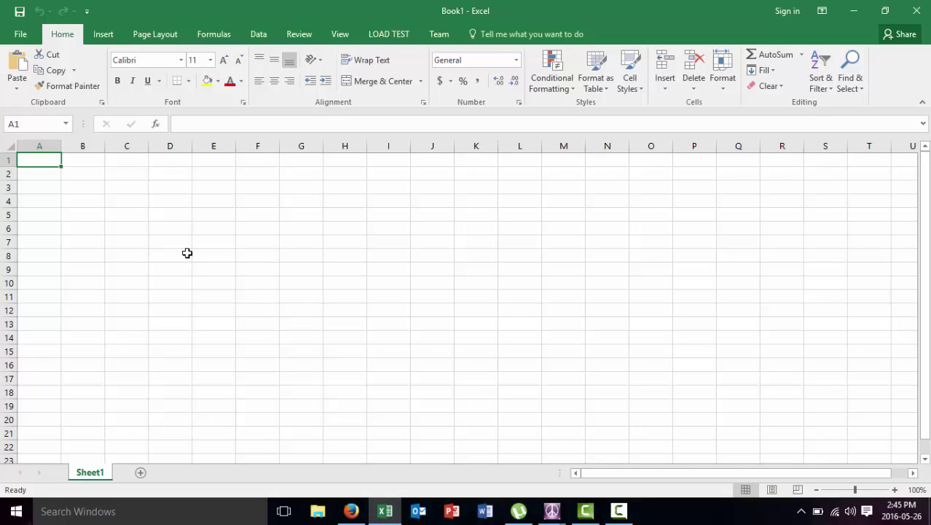
- Select every scraped articlesbase row in the scraper's grid
{"action": "mouse_move", "coordinate": [552, 509]}
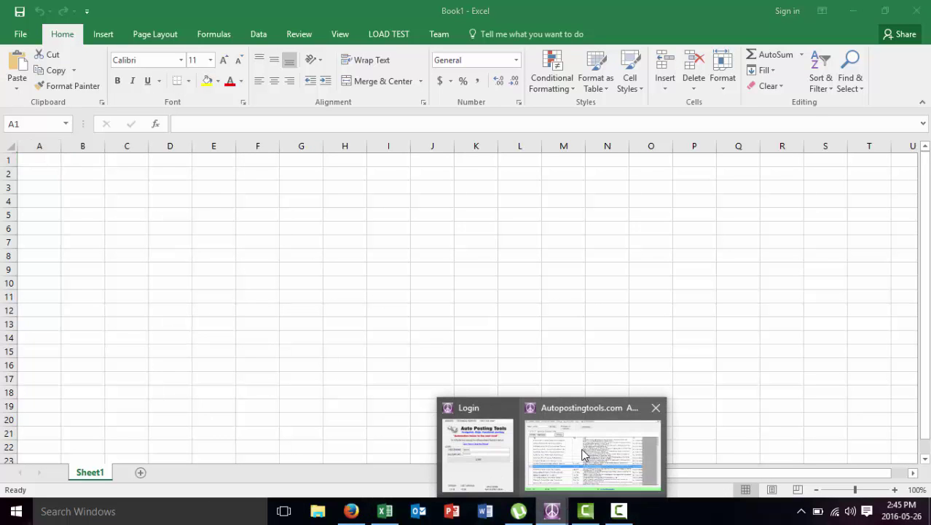
{"action": "left_click", "coordinate": [583, 453]}
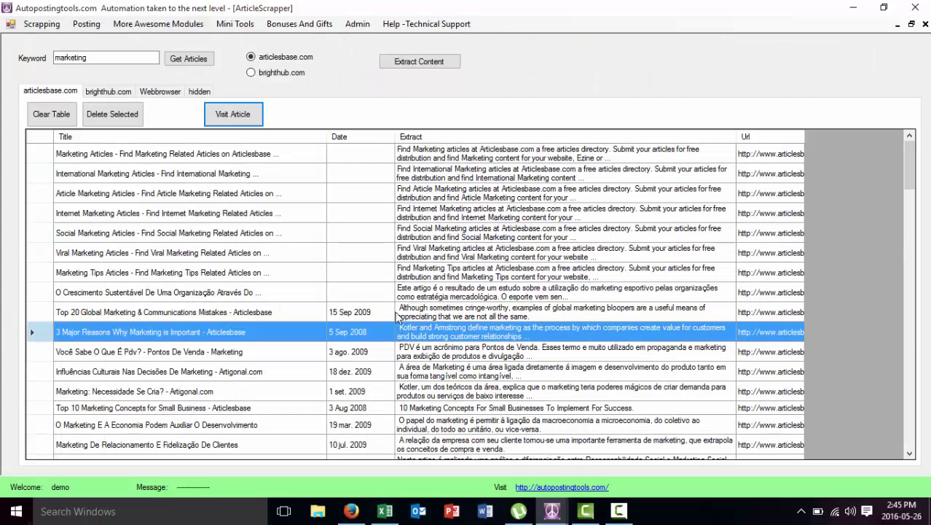
{"action": "left_click", "coordinate": [46, 142]}
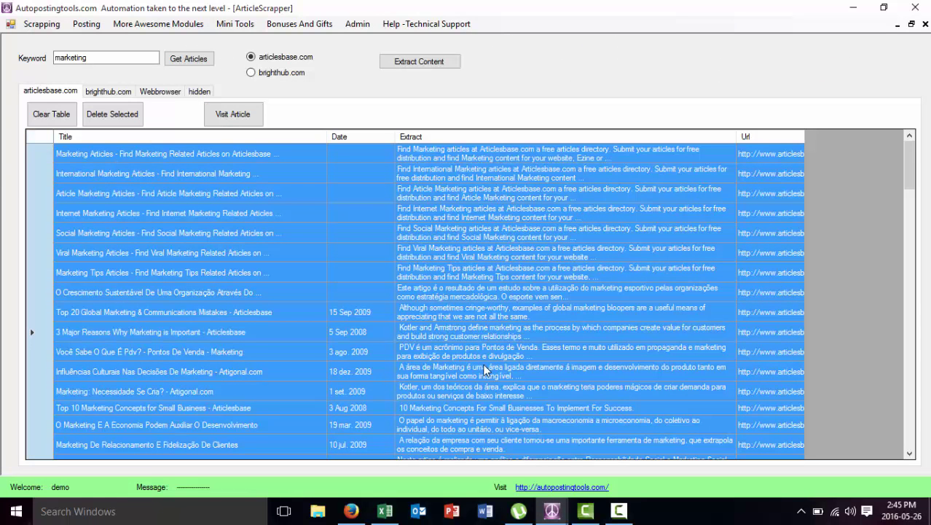
- Paste the scraped article table at cell A2 and widen columns B and E
{"action": "left_click", "coordinate": [385, 510]}
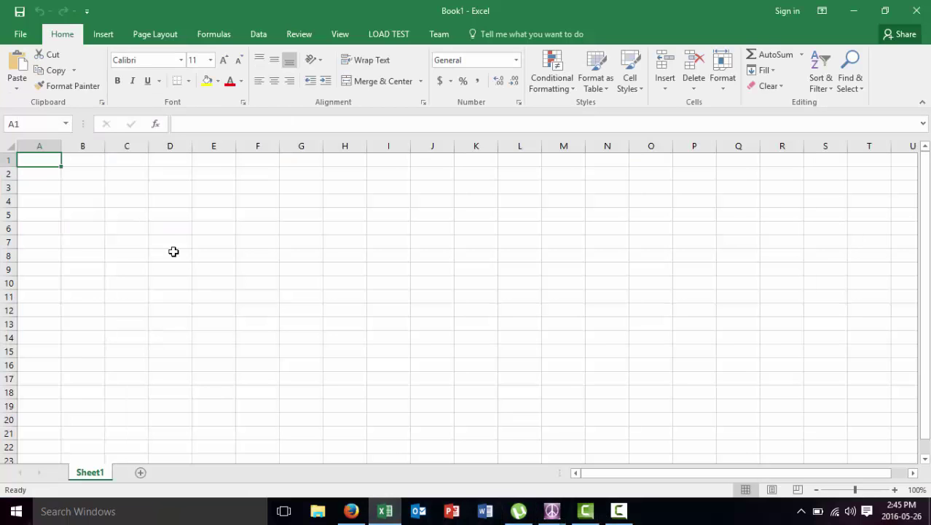
{"action": "left_click", "coordinate": [51, 171]}
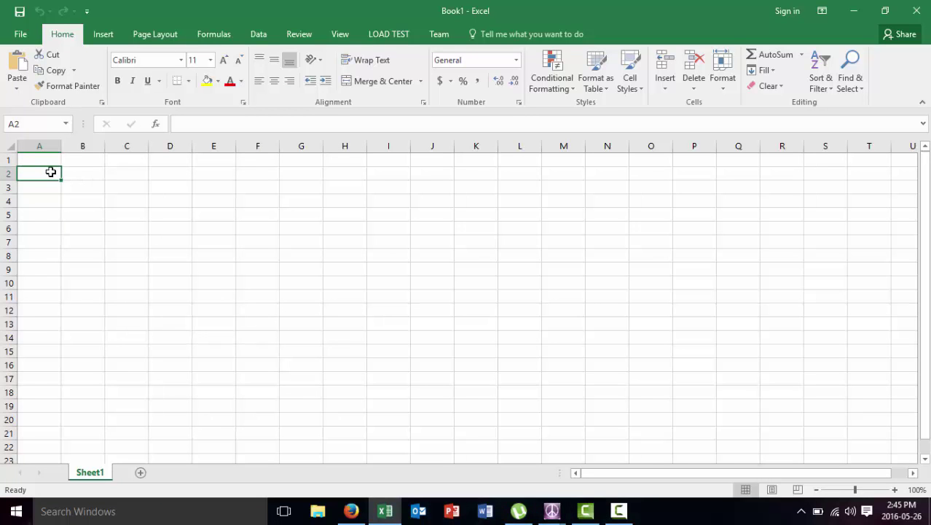
{"action": "key", "text": "ctrl+v"}
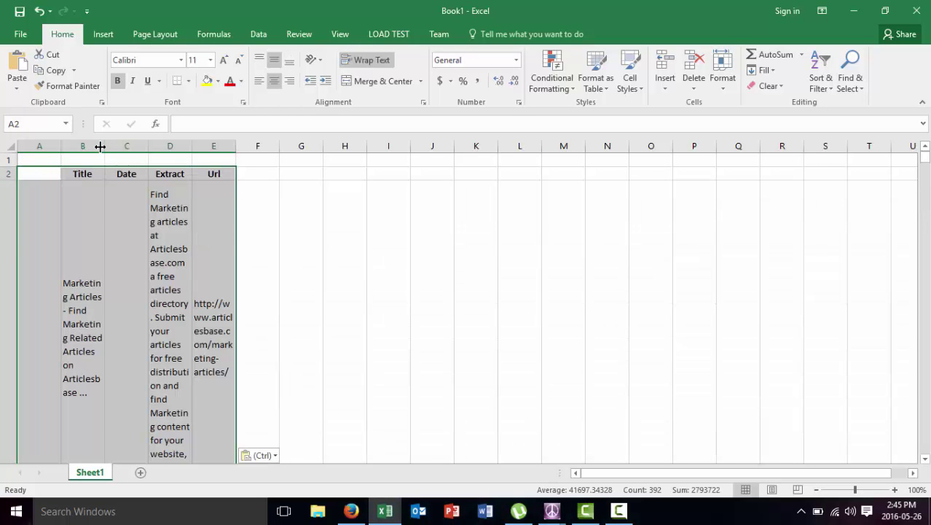
{"action": "left_click_drag", "start_coordinate": [100, 146], "coordinate": [712, 149]}
{"action": "left_click", "coordinate": [525, 326]}
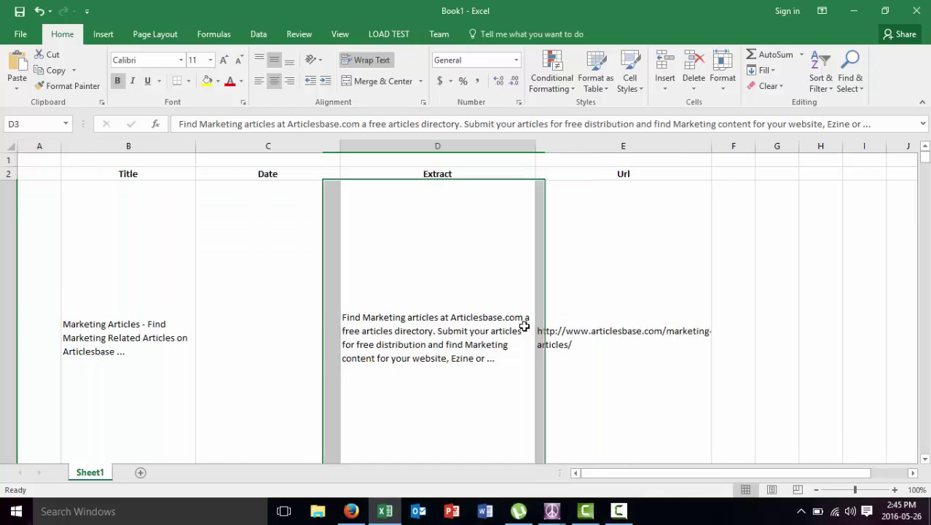
{"action": "scroll", "coordinate": [523, 324], "scroll_direction": "down", "scroll_amount": 1}
{"action": "scroll", "coordinate": [309, 278], "scroll_direction": "up", "scroll_amount": 1}
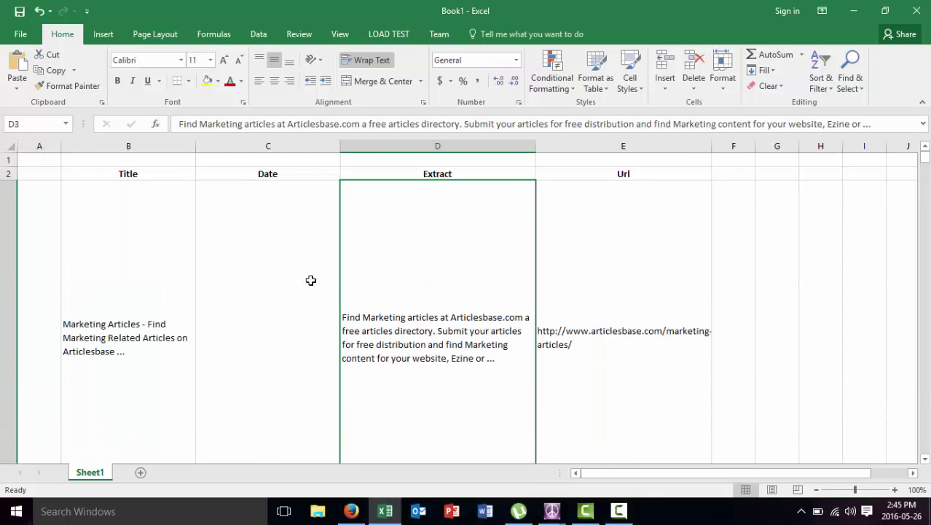
- Apply Wrap Text to the whole worksheet
{"action": "left_click", "coordinate": [7, 146]}
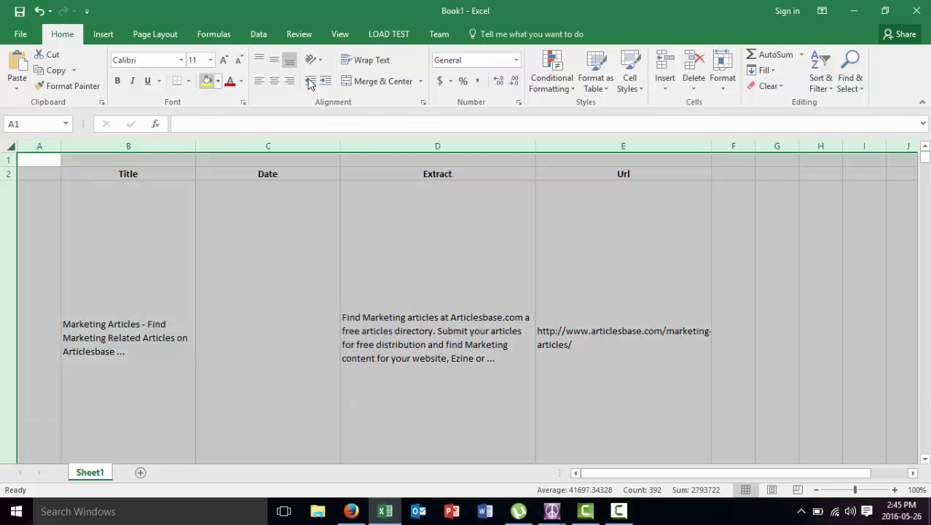
{"action": "left_click", "coordinate": [369, 60]}
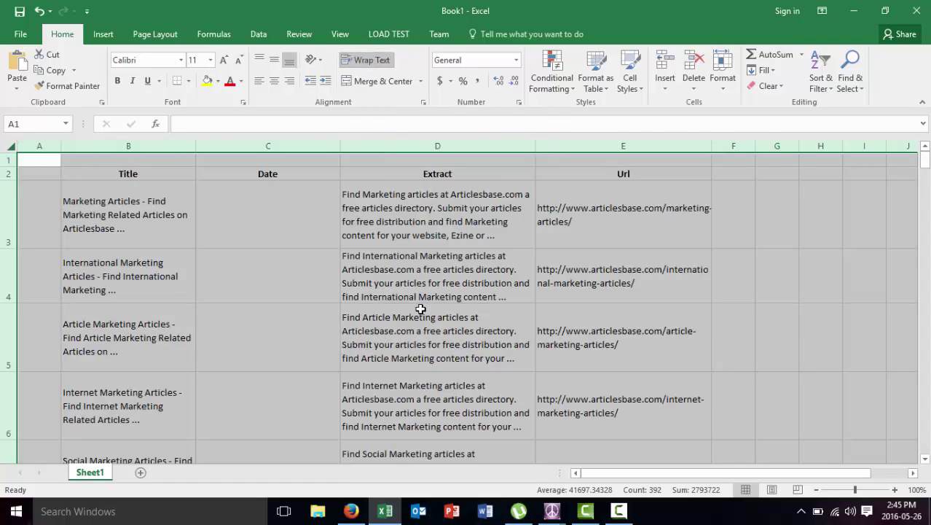
{"action": "left_click", "coordinate": [421, 310]}
{"action": "scroll", "coordinate": [421, 309], "scroll_direction": "down", "scroll_amount": 7}
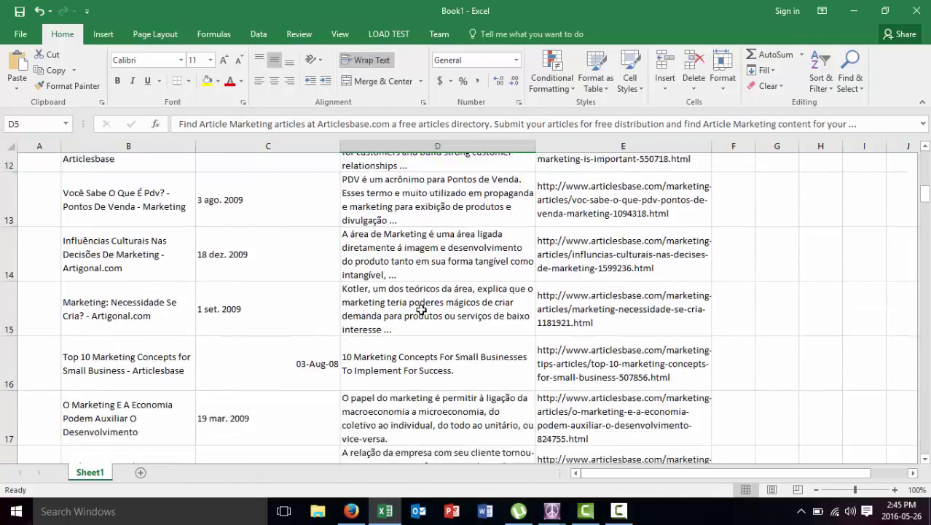
{"action": "scroll", "coordinate": [421, 309], "scroll_direction": "down", "scroll_amount": 9}
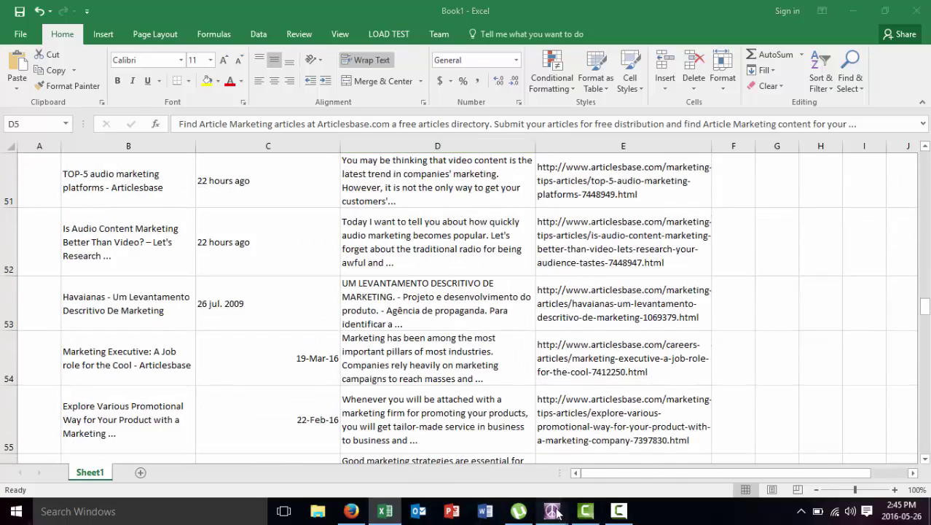
- Return to the article scraper and clear the select-all in its article list
{"action": "mouse_move", "coordinate": [552, 510]}
{"action": "left_click", "coordinate": [591, 467]}
{"action": "left_click", "coordinate": [234, 252]}
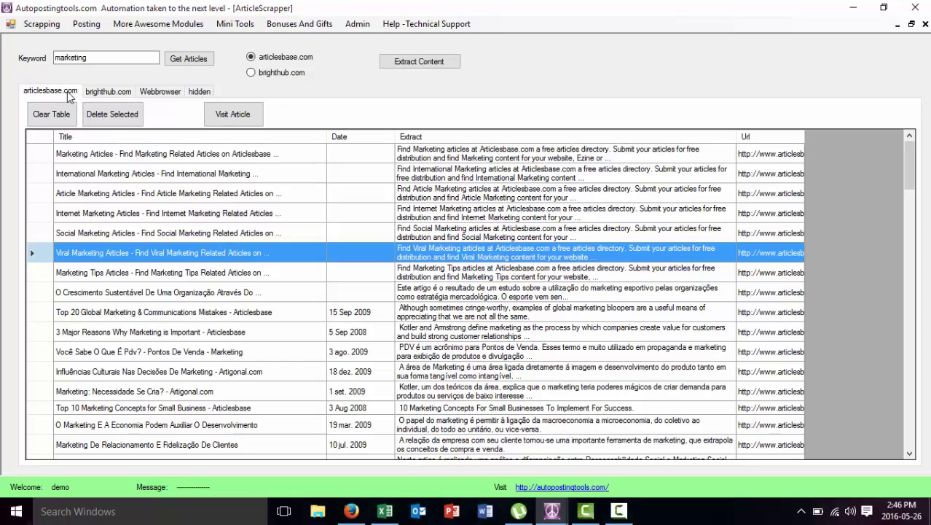
- Switch the source to brighthub.com, get 'marketing' articles, and extract them into the table
{"action": "left_click", "coordinate": [253, 73]}
{"action": "left_click", "coordinate": [203, 60]}
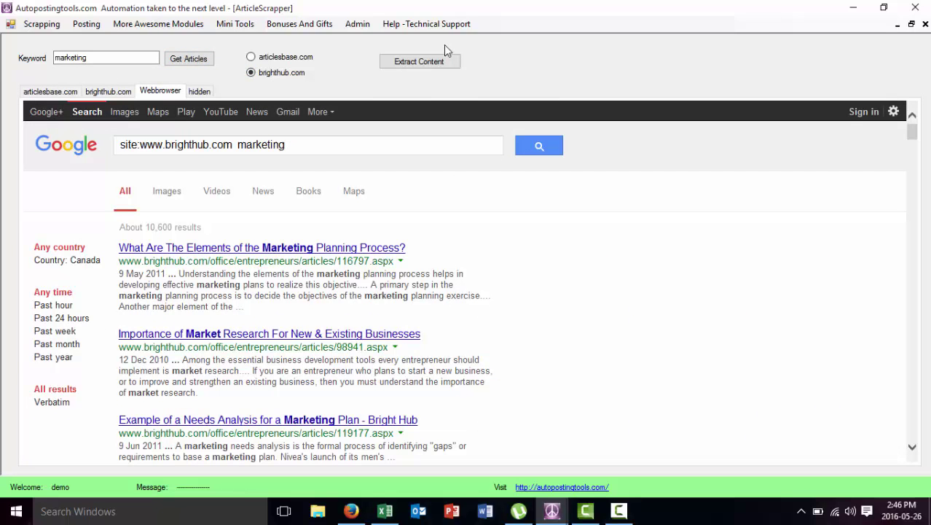
{"action": "left_click", "coordinate": [424, 61]}
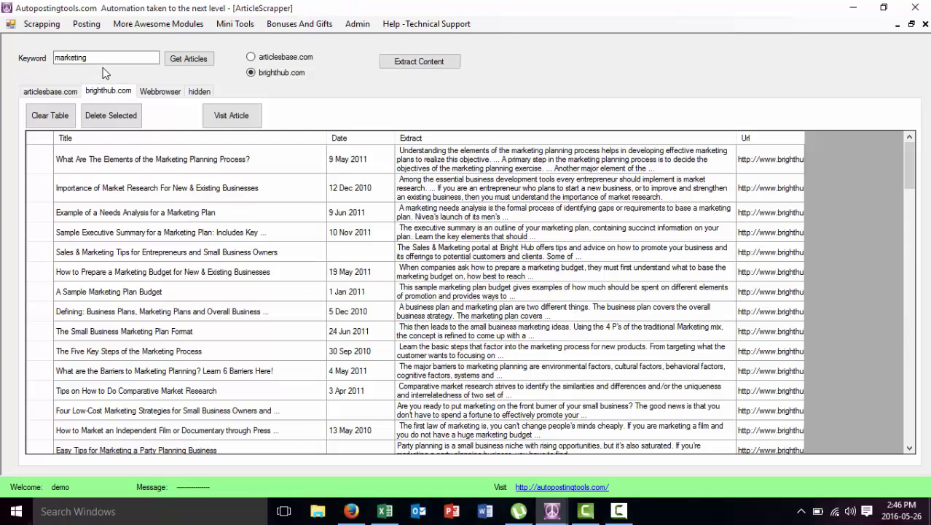
{"action": "left_click_drag", "start_coordinate": [88, 58], "coordinate": [44, 55]}
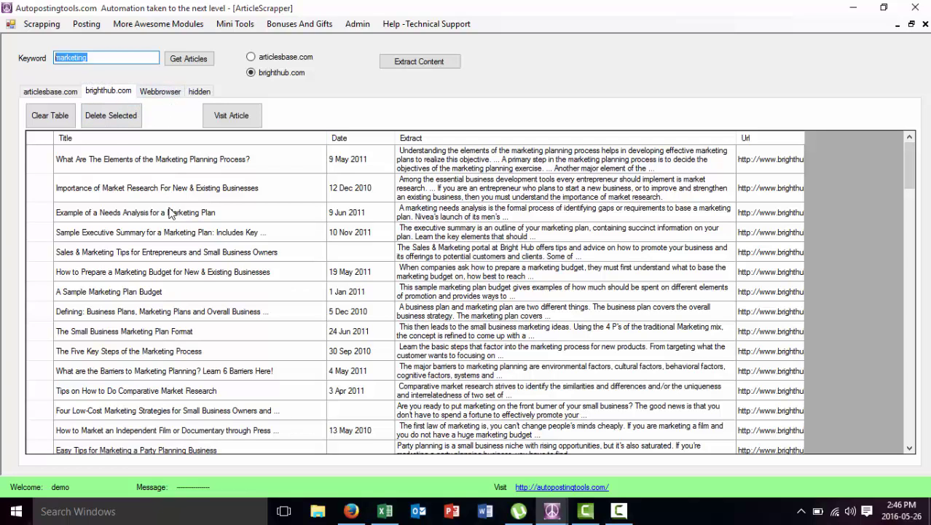
{"action": "left_click", "coordinate": [446, 255]}
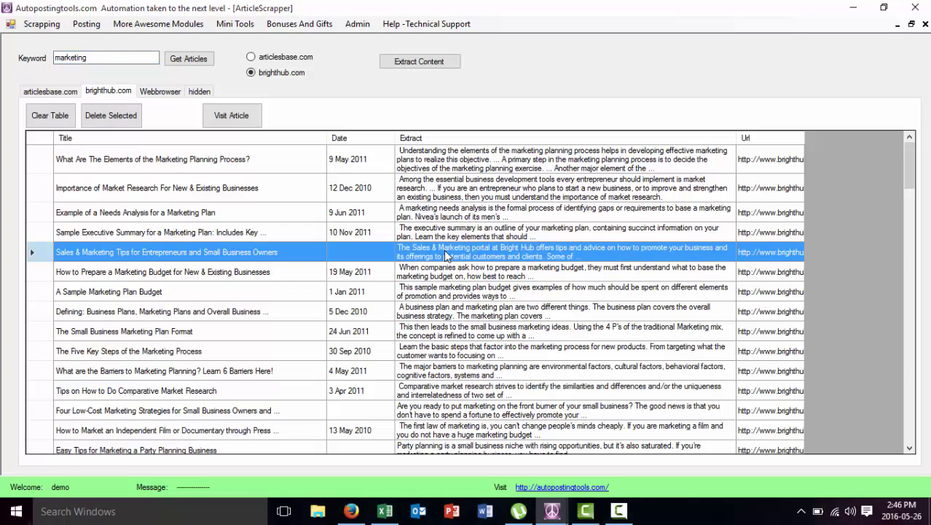
{"action": "left_click", "coordinate": [472, 359]}
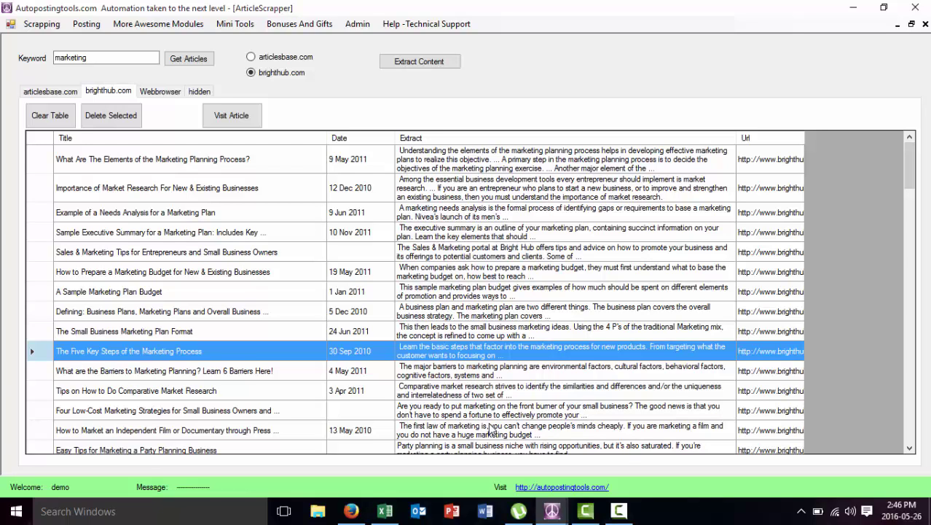
{"action": "left_click", "coordinate": [450, 387]}
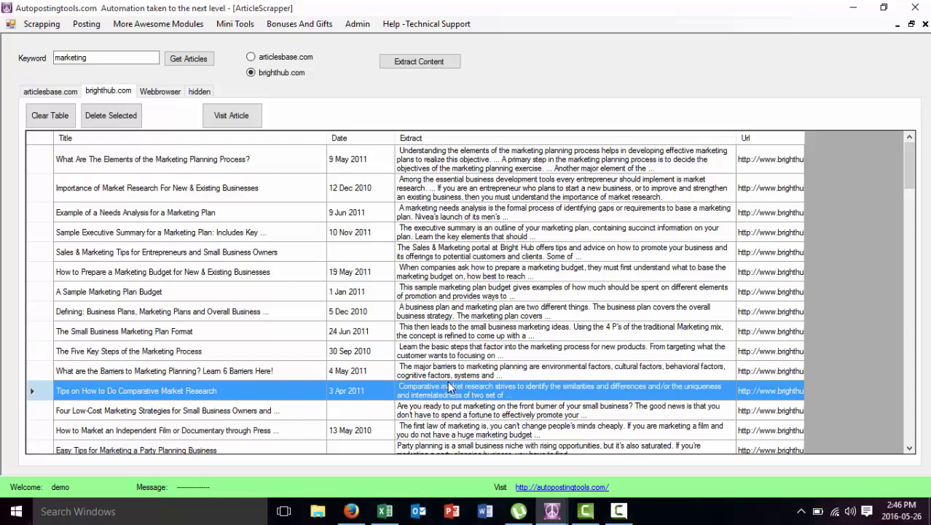